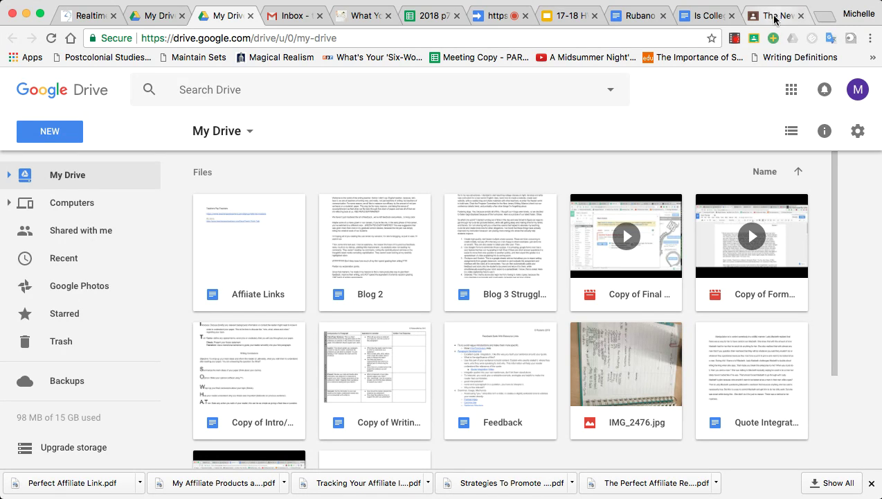
# Step: Switch from Google Drive to the Google Docs home page using the apps launcher
pyautogui.click(791, 89)
pyautogui.scroll(-1, 788, 258)
pyautogui.scroll(-3, 788, 258)
pyautogui.scroll(-2, 788, 258)
pyautogui.click(712, 248)
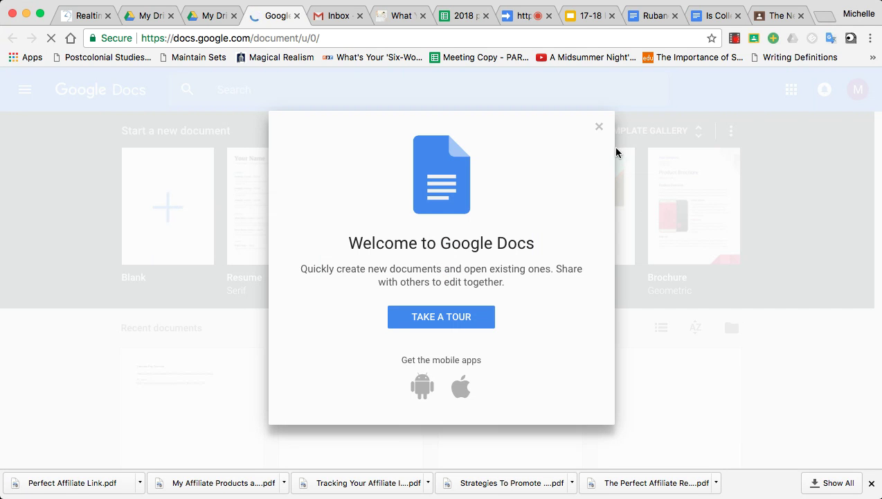
# Step: Dismiss the Google Docs welcome message and return to the My Drive file list
pyautogui.click(599, 127)
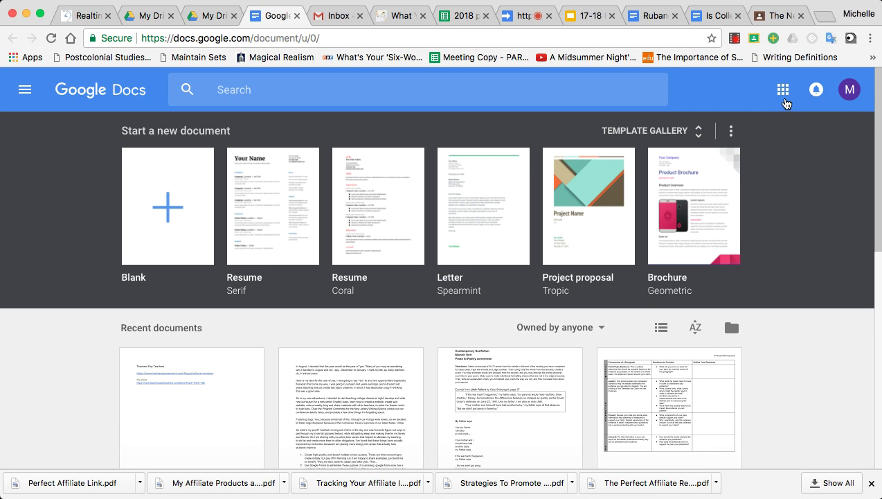
pyautogui.click(783, 90)
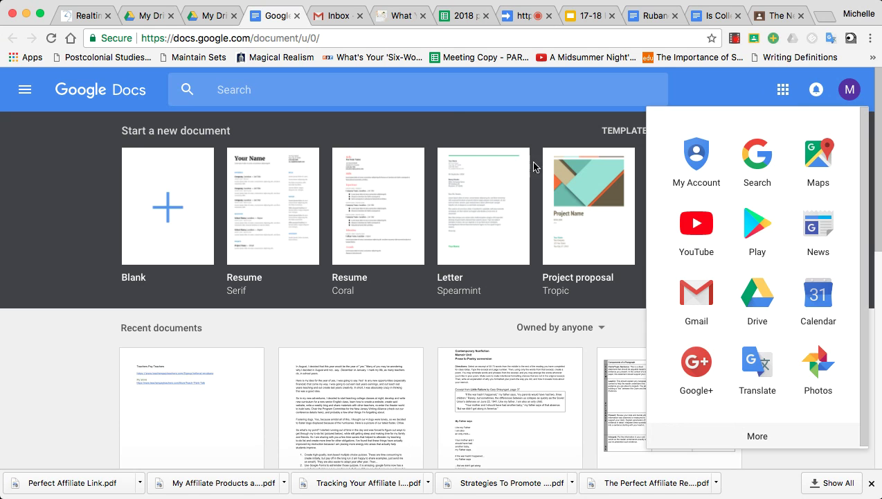
pyautogui.click(208, 21)
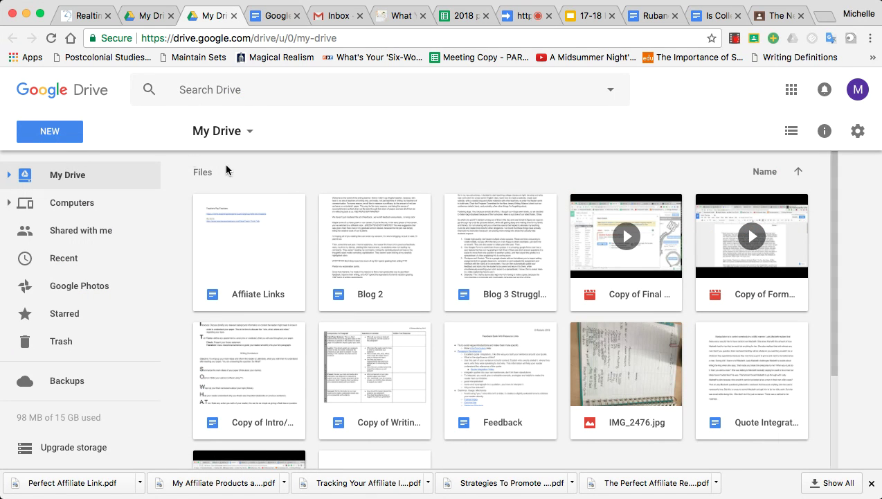
# Step: Create a new folder in My Drive named 'Eliminating Red Pen Syndrome'
pyautogui.click(60, 137)
pyautogui.click(68, 170)
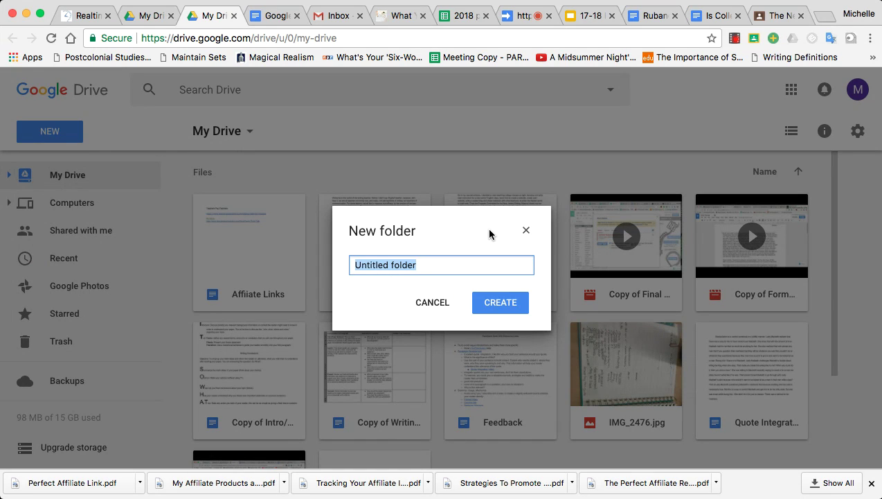
pyautogui.write('Eliminating Red Pen Syndrome')
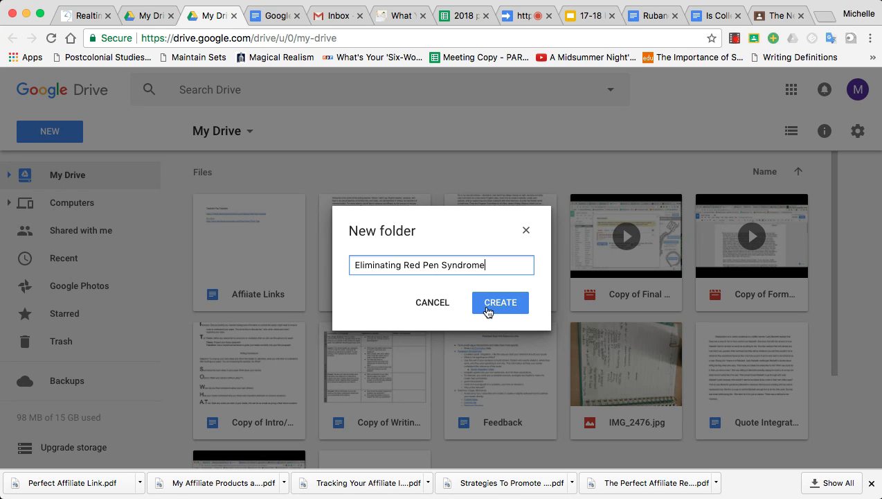
pyautogui.click(485, 309)
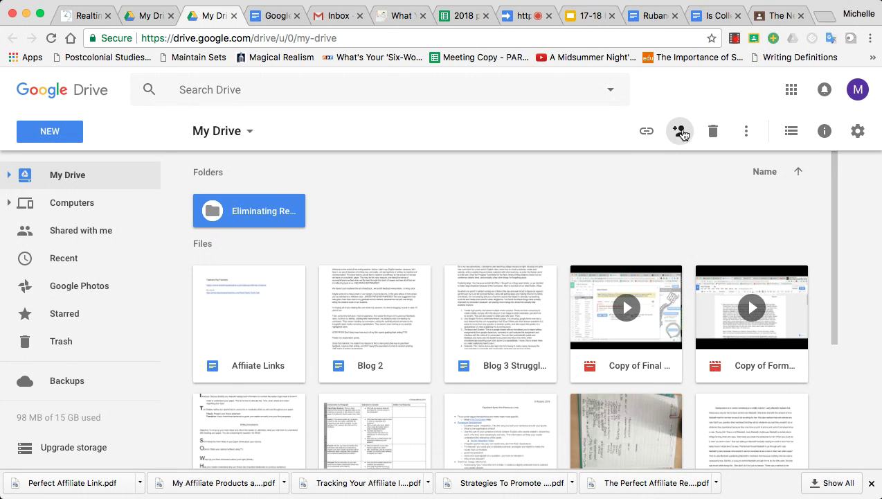
# Step: Set the folder's link sharing to On – Anyone with the link, can view only
pyautogui.click(685, 141)
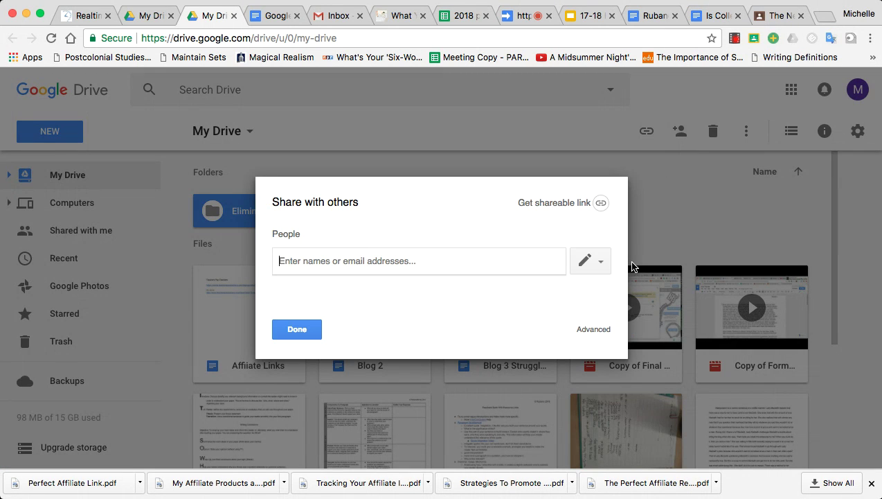
pyautogui.click(598, 333)
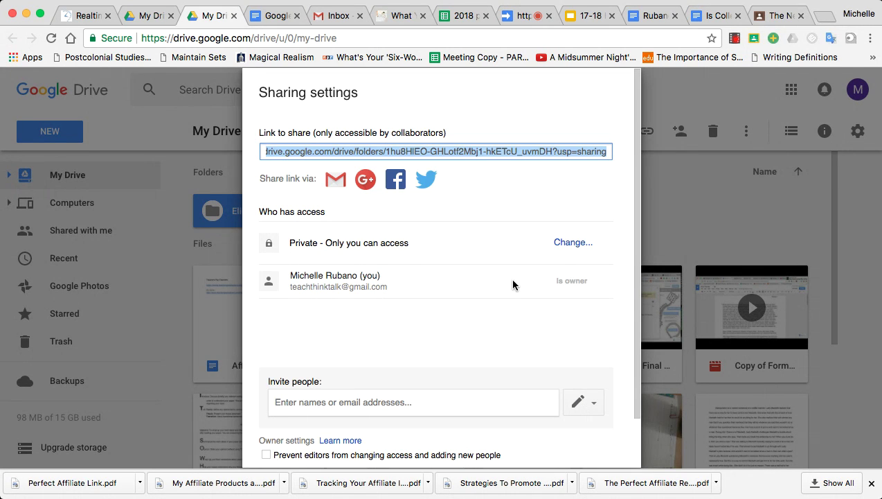
pyautogui.click(575, 246)
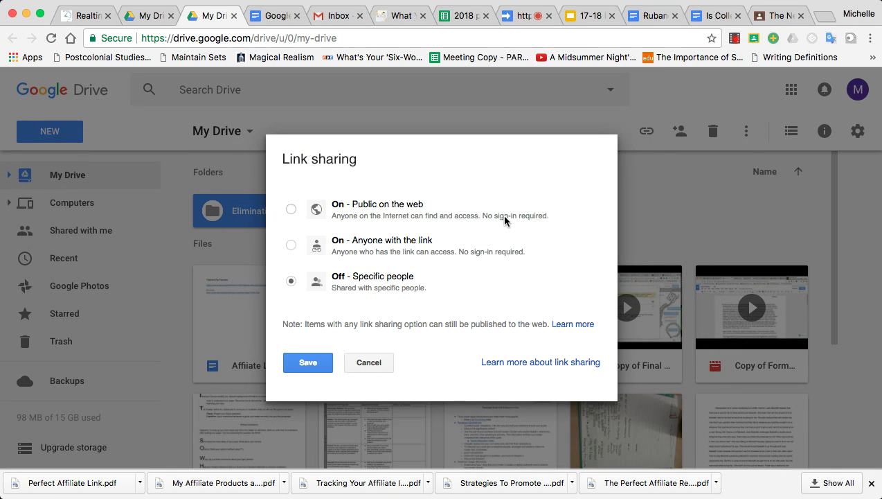
pyautogui.click(291, 245)
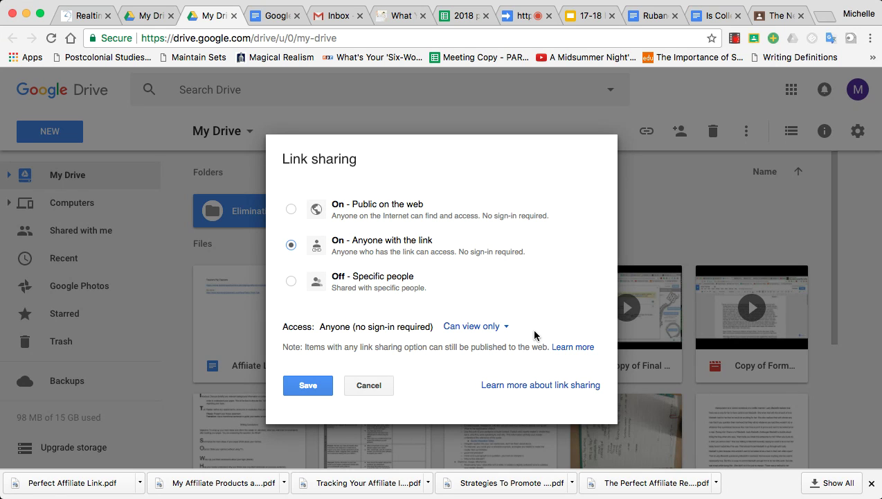
pyautogui.click(316, 387)
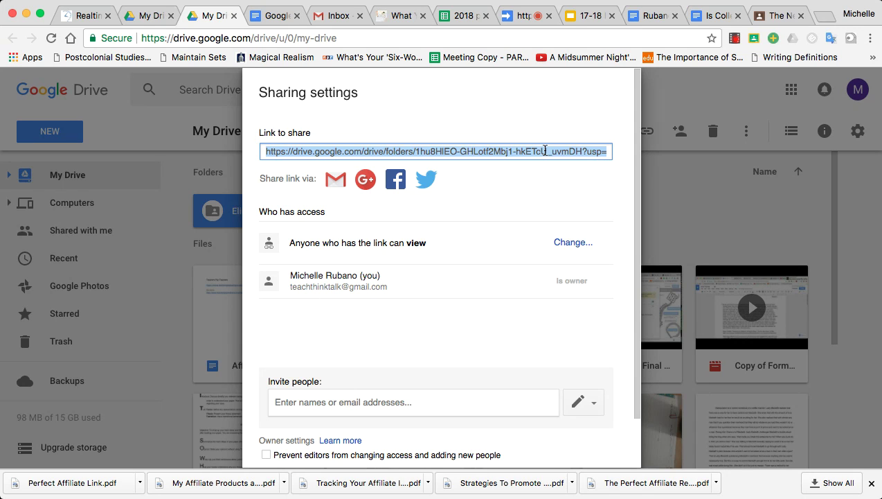
# Step: Review the folder's sharing settings, collapse the invite options and close with Done
pyautogui.click(417, 404)
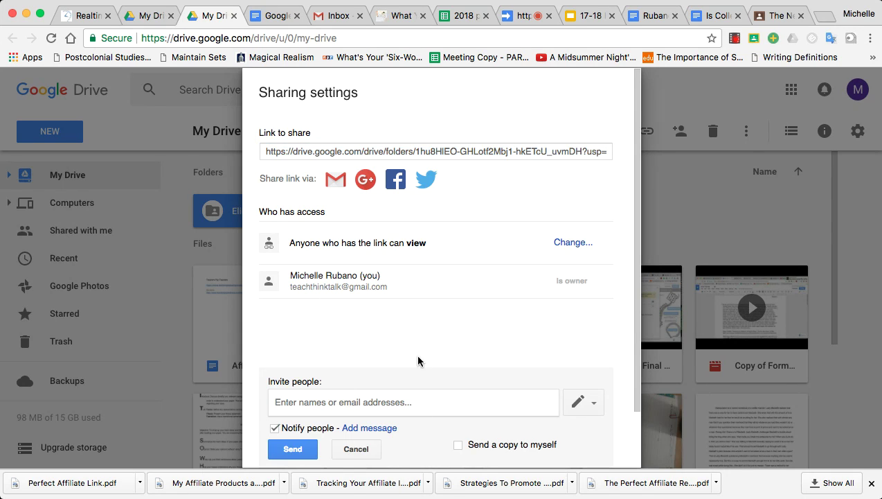
pyautogui.scroll(-2, 419, 361)
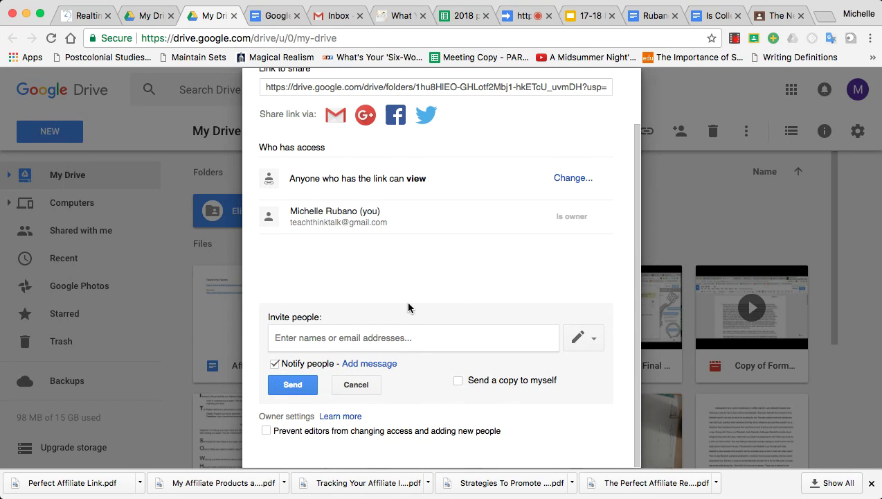
pyautogui.scroll(2, 408, 308)
pyautogui.scroll(-2, 408, 307)
pyautogui.click(358, 384)
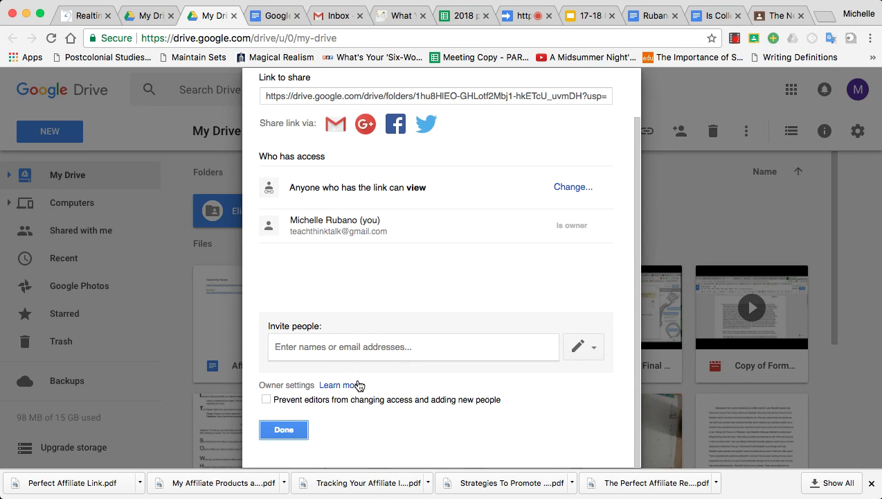
pyautogui.click(291, 431)
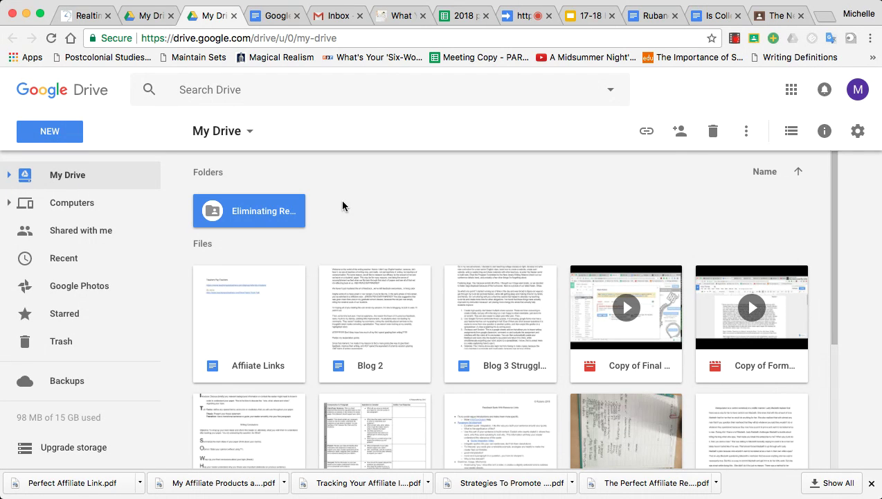
# Step: Move 'Copy of Formatting MLA Document.webm' into Eliminating Red Pen Syndrome, accepting the sharing prompt
pyautogui.scroll(-1, 342, 201)
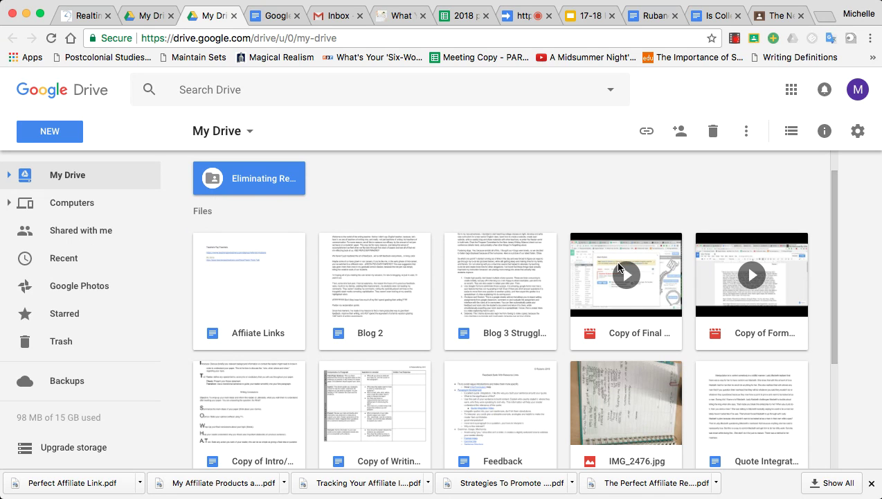
pyautogui.scroll(-1, 619, 266)
pyautogui.scroll(-1, 618, 267)
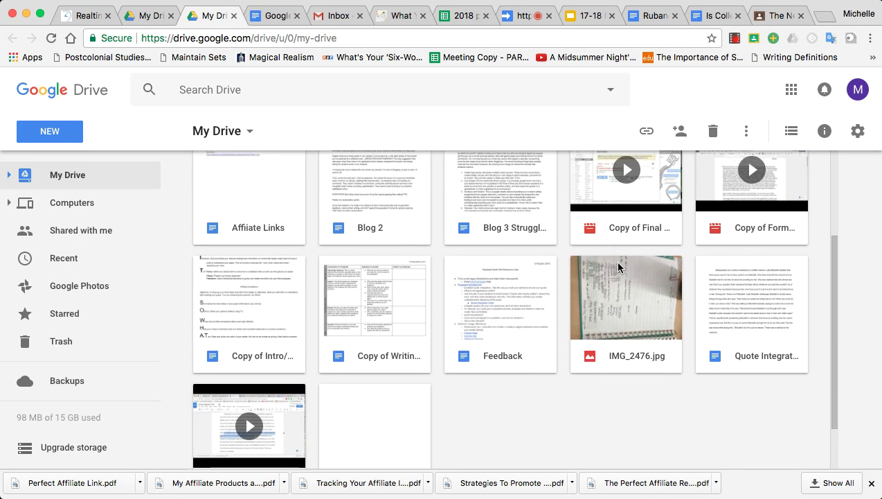
pyautogui.scroll(2, 619, 267)
pyautogui.scroll(1, 619, 267)
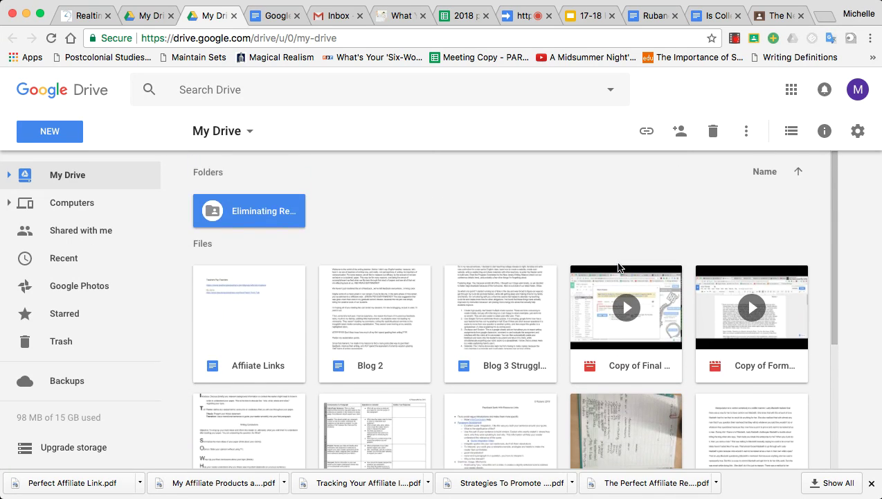
pyautogui.click(741, 343)
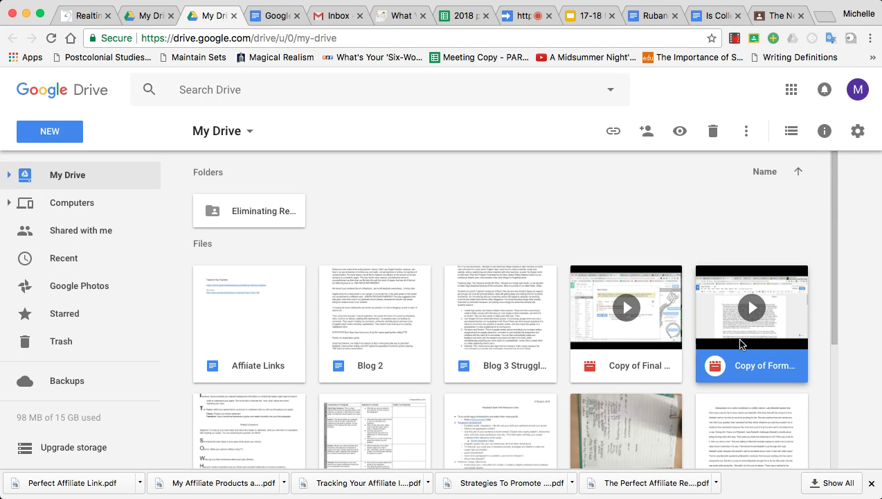
pyautogui.moveTo(741, 344); pyautogui.dragTo(396, 209)
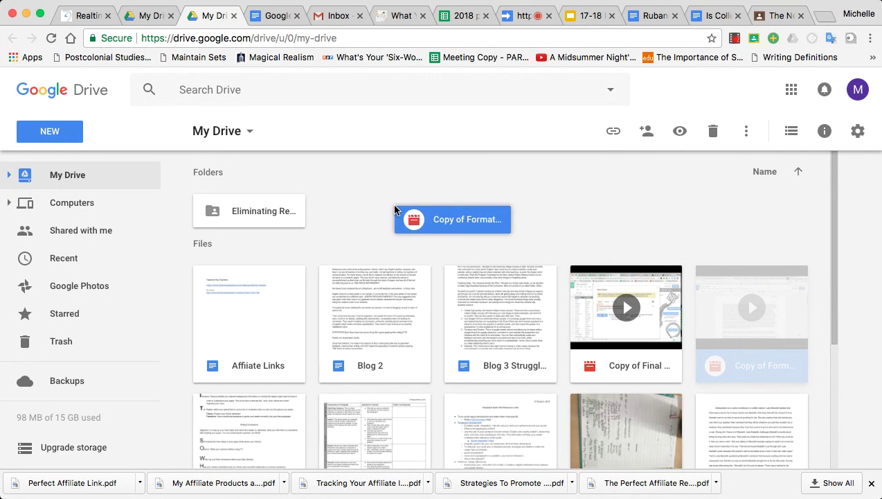
pyautogui.moveTo(395, 209); pyautogui.dragTo(248, 209)
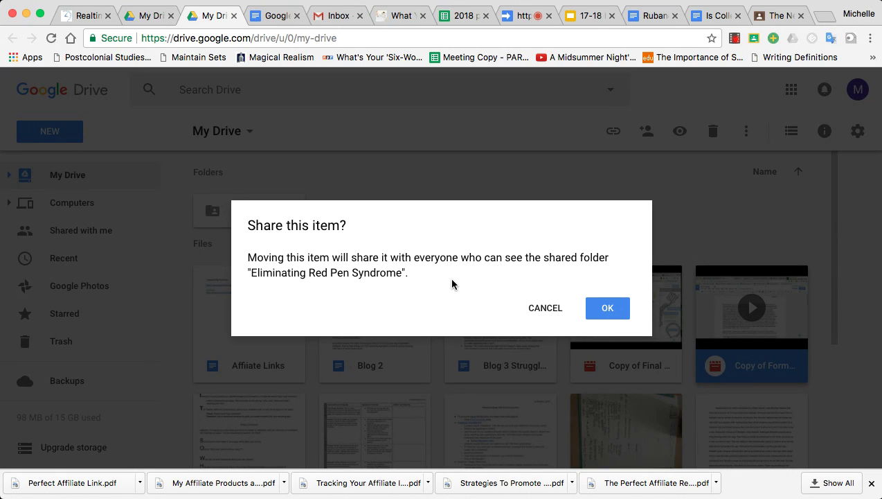
pyautogui.click(613, 312)
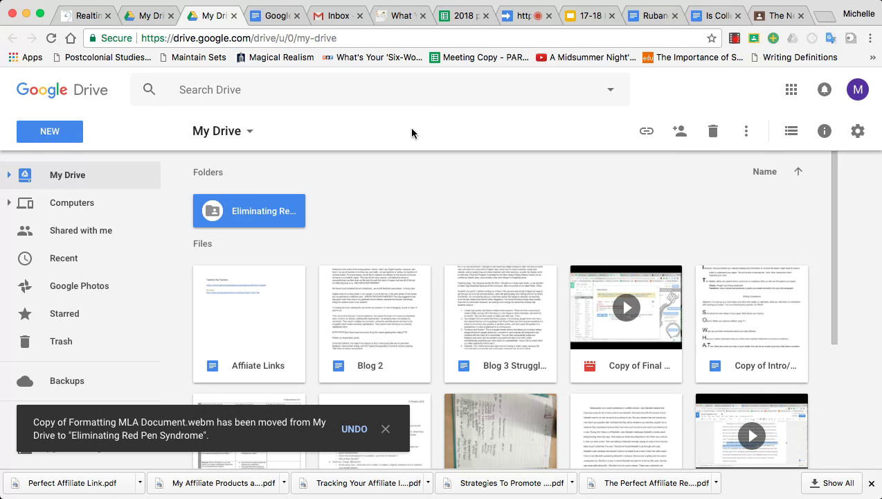
# Step: Open Eliminating Red Pen Syndrome and move the Formatting MLA video back to My Drive
pyautogui.doubleClick(267, 209)
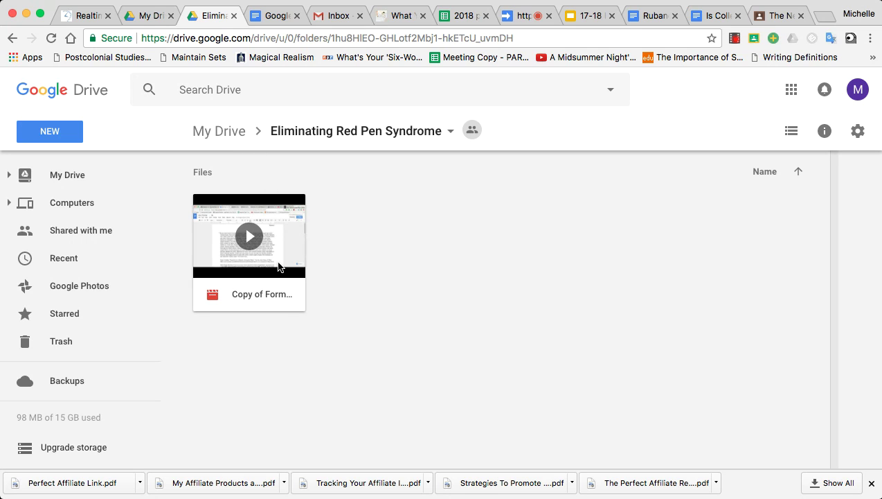
pyautogui.moveTo(278, 264)
pyautogui.mouseDown()
pyautogui.moveTo(87, 210)
pyautogui.moveTo(81, 171)
pyautogui.mouseUp()
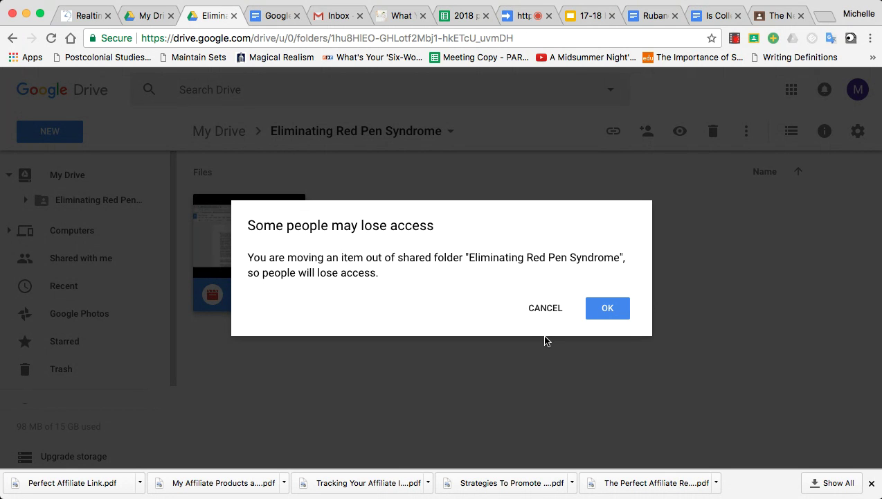
pyautogui.click(615, 309)
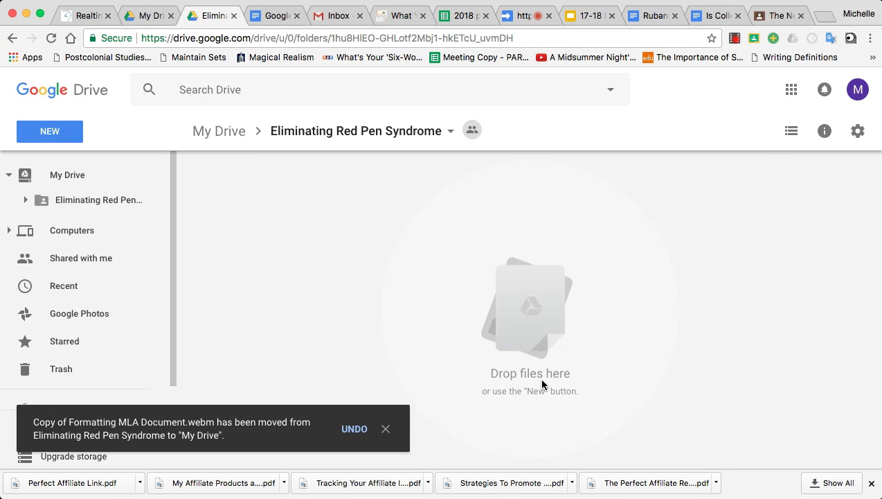